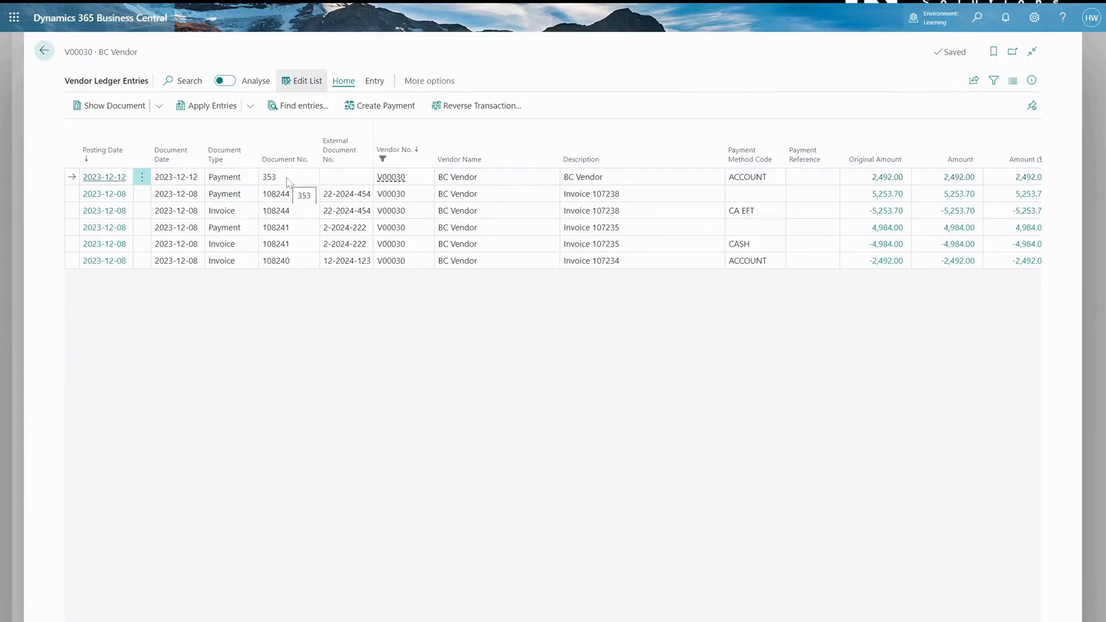
Search for "cheque led" and open the Cheque Ledger Entries page.
scroll(1007, 184, "right", 3)
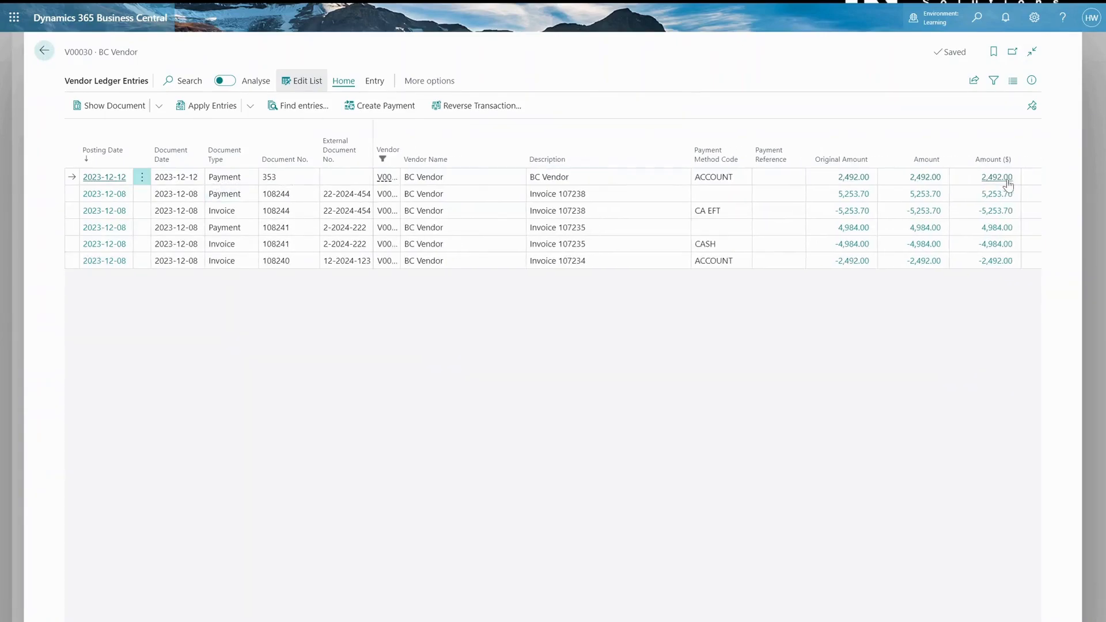
scroll(1007, 185, "right", 2)
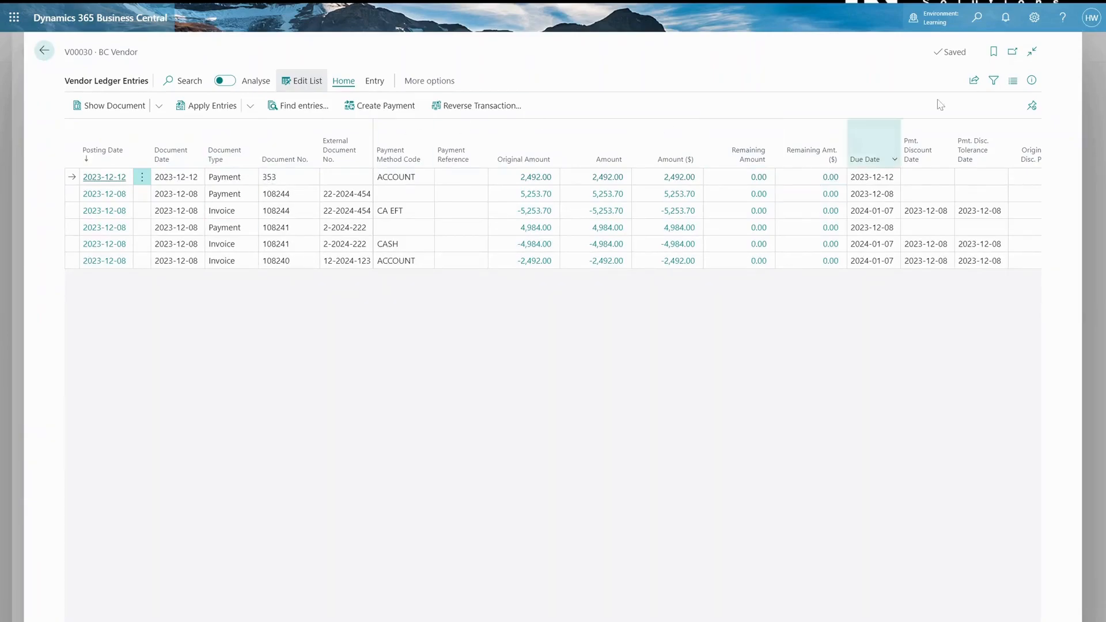
left_click(978, 28)
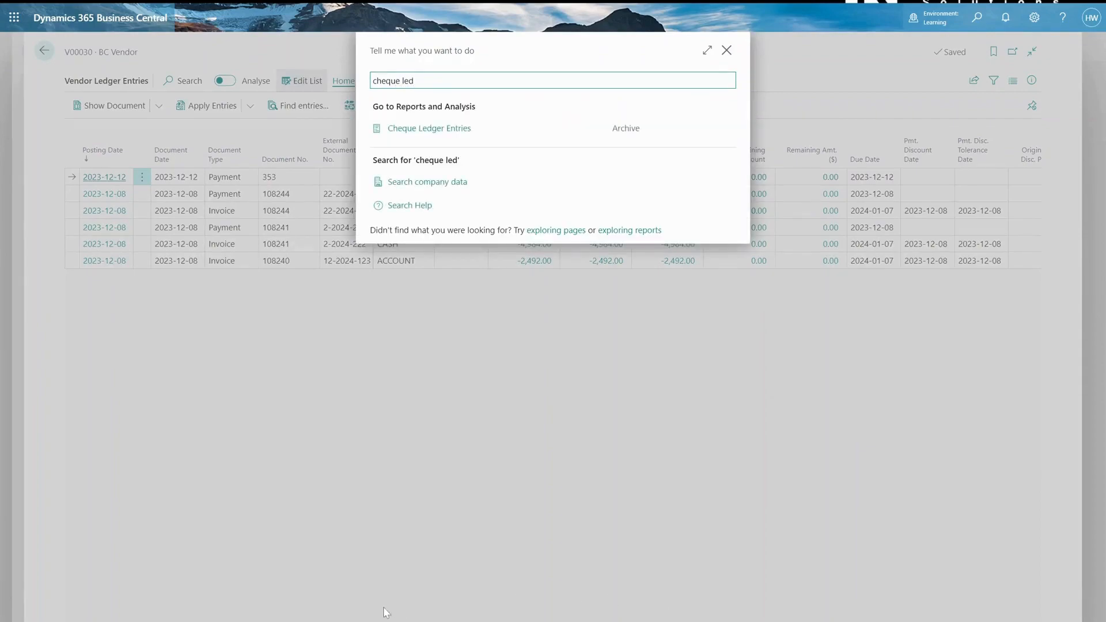
left_click(425, 133)
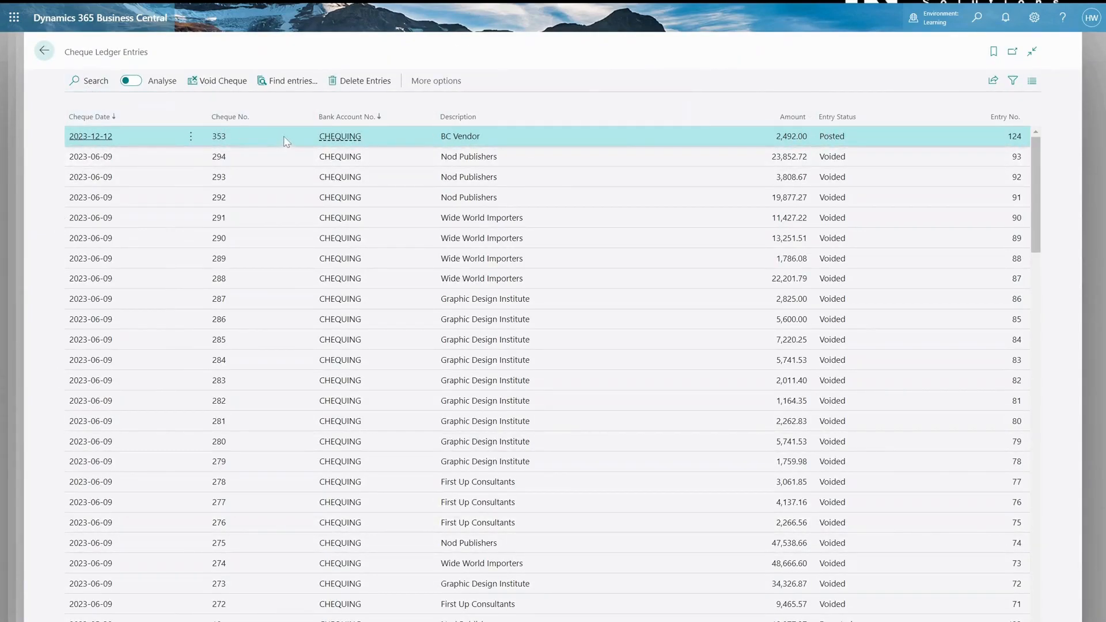
Void BC Vendor's cheque 353 with void date 2023-12-12 and the Unapply and void cheque option, then return to the vendor ledger entries.
left_click(215, 83)
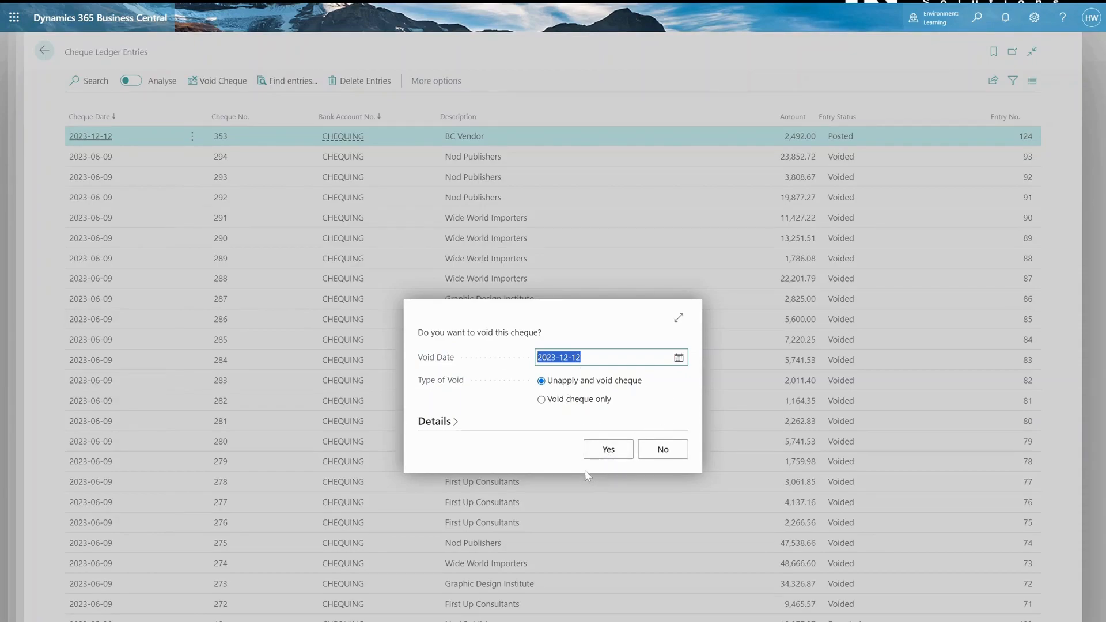
left_click(601, 457)
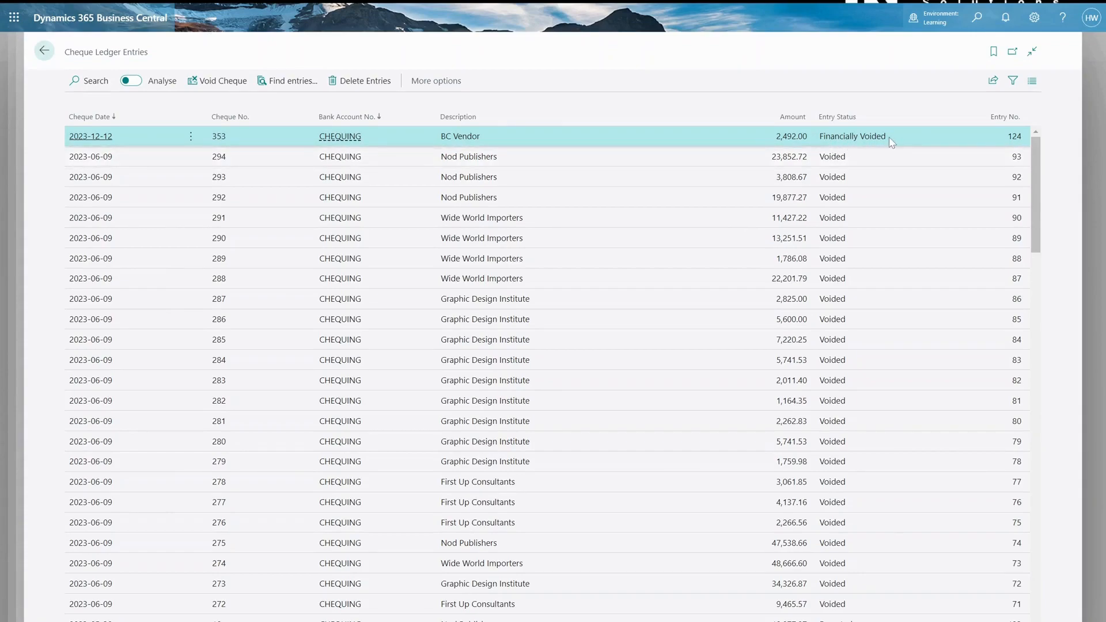
left_click(44, 53)
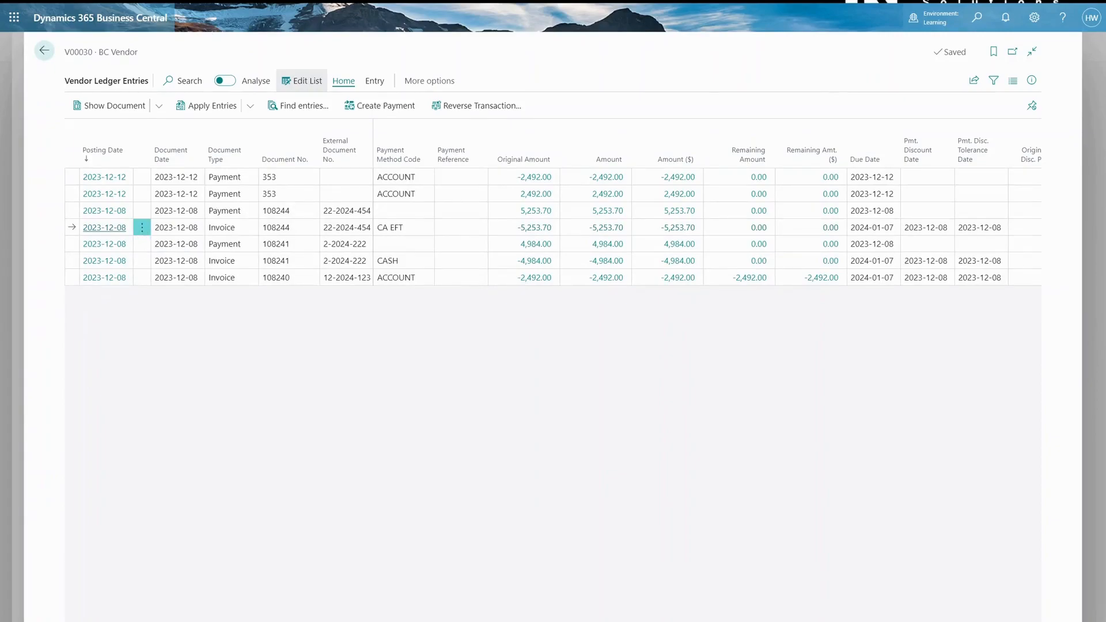
Unapply the payment from BC Vendor's invoice 108244, posting the correcting entries.
left_click(143, 230)
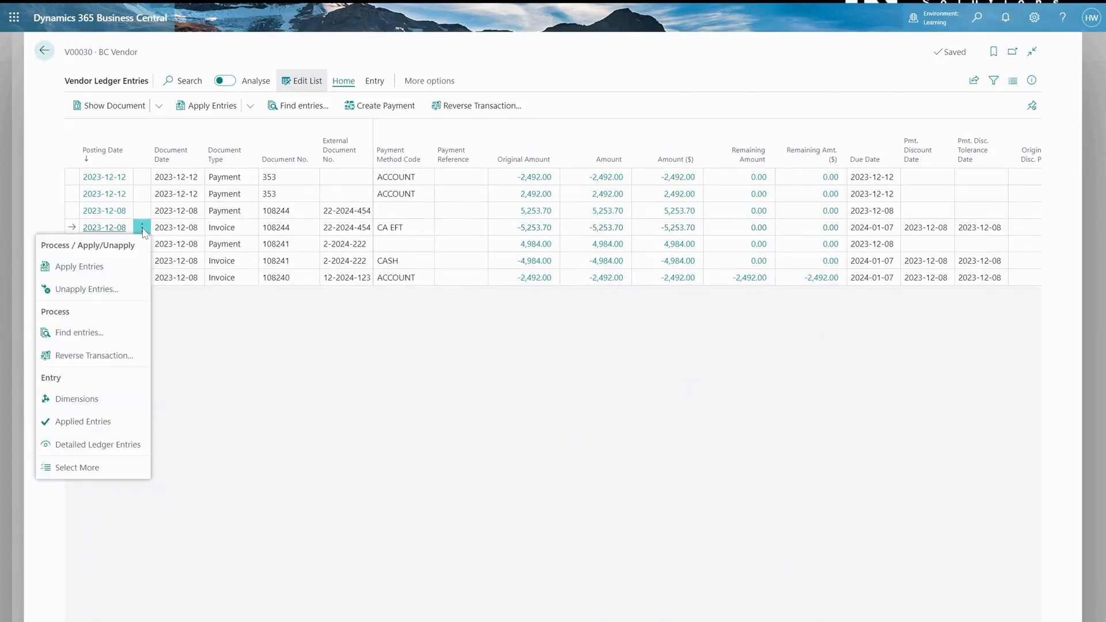
left_click(86, 290)
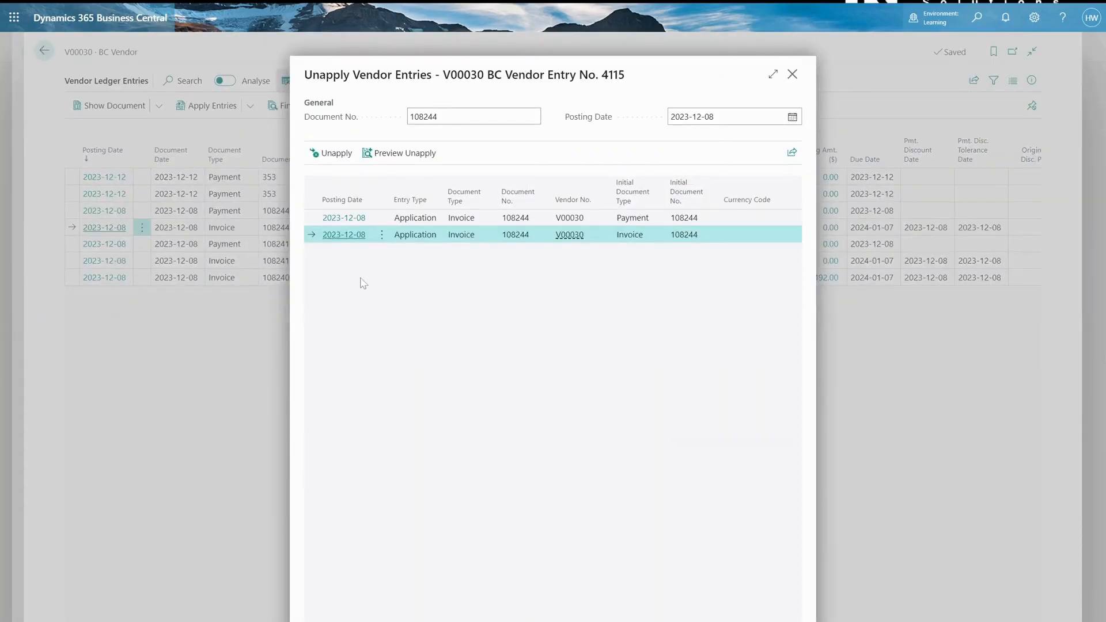
scroll(666, 302, "right", 5)
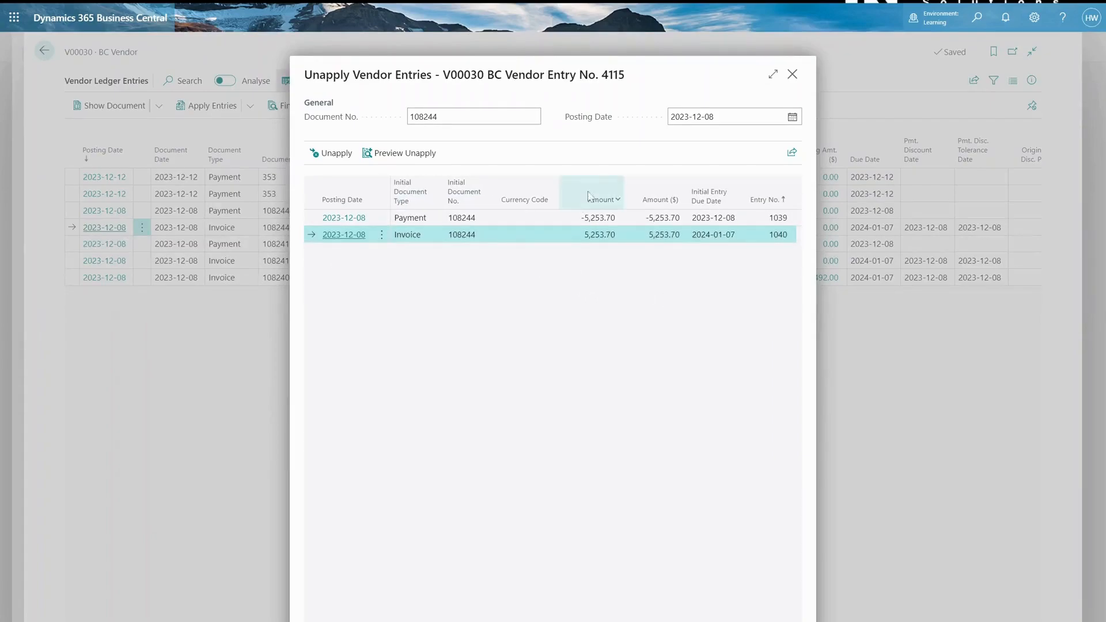
left_click(317, 155)
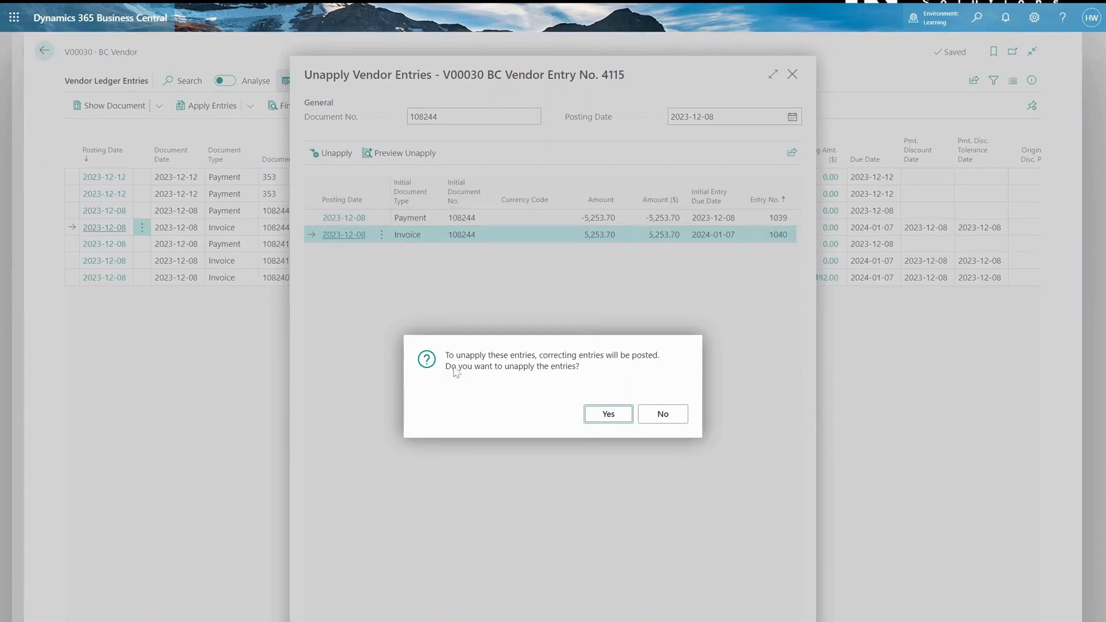
left_click(591, 414)
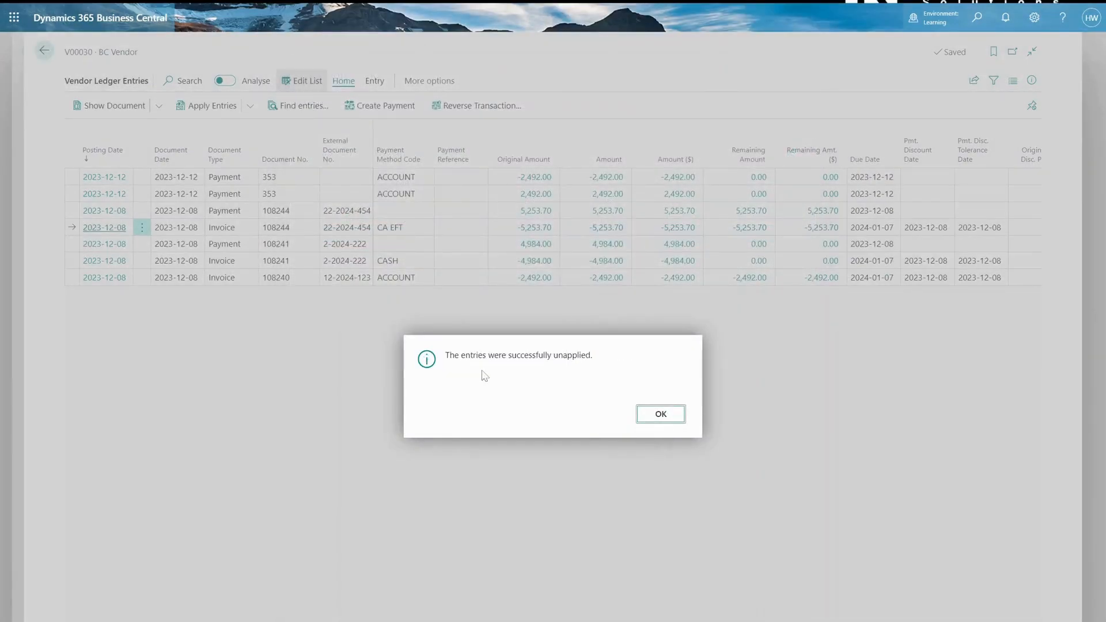
left_click(655, 414)
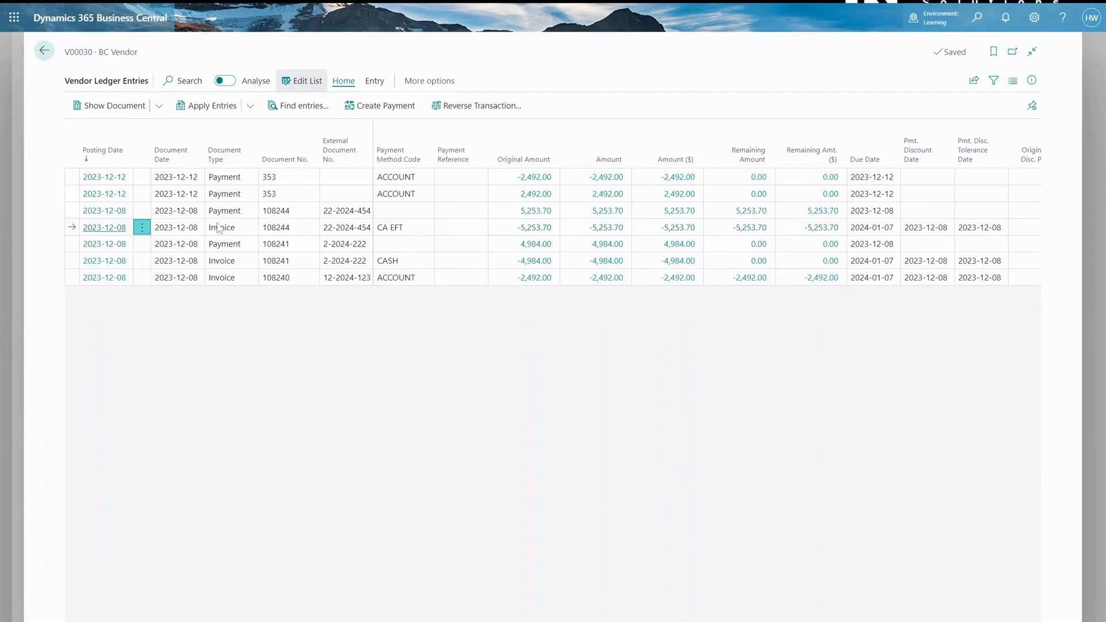
Search for the general journal page and open General Journals.
left_click(974, 22)
type("gen jouran")
key("BackSpace")
key("BackSpace")
type("n")
left_click(415, 127)
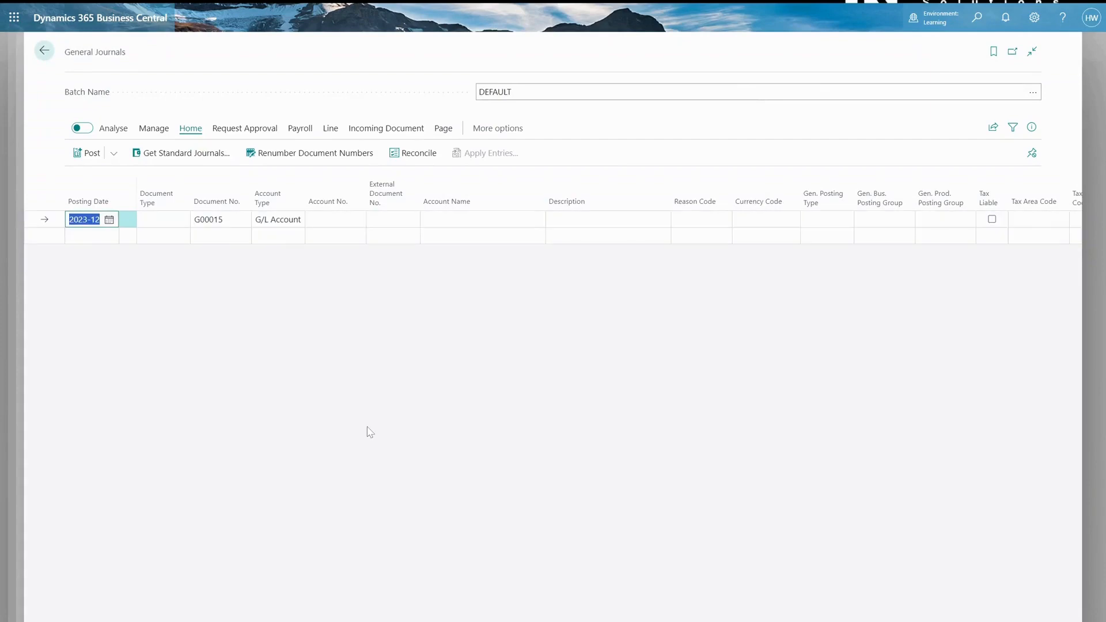
On the first journal line, set the account type to Bank Account and the account number to CHEQUING.
left_click(108, 220)
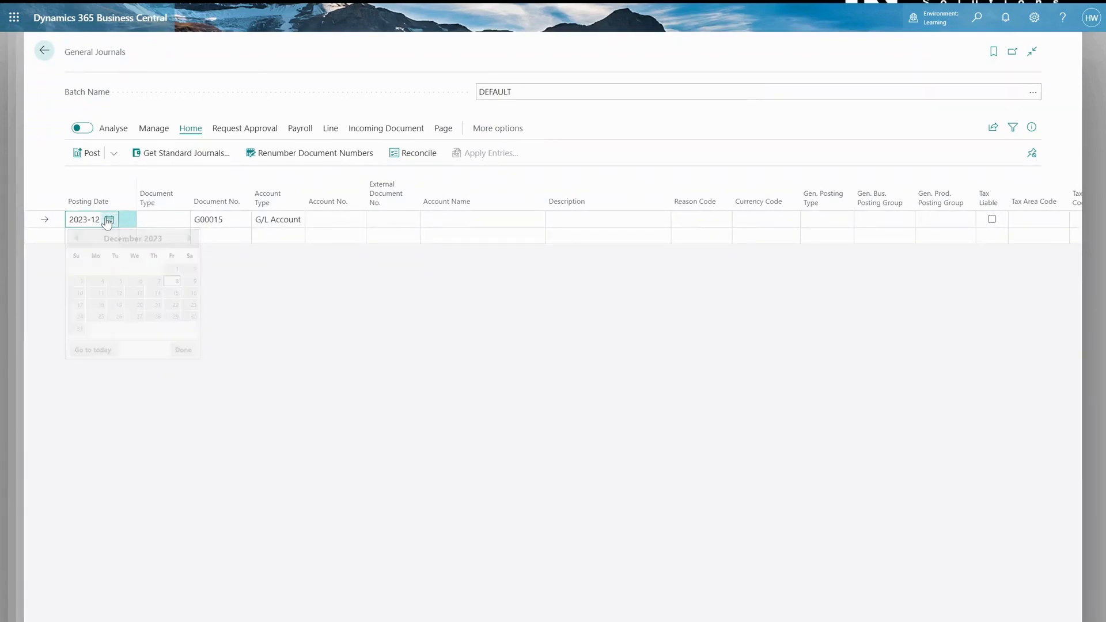
left_click(351, 407)
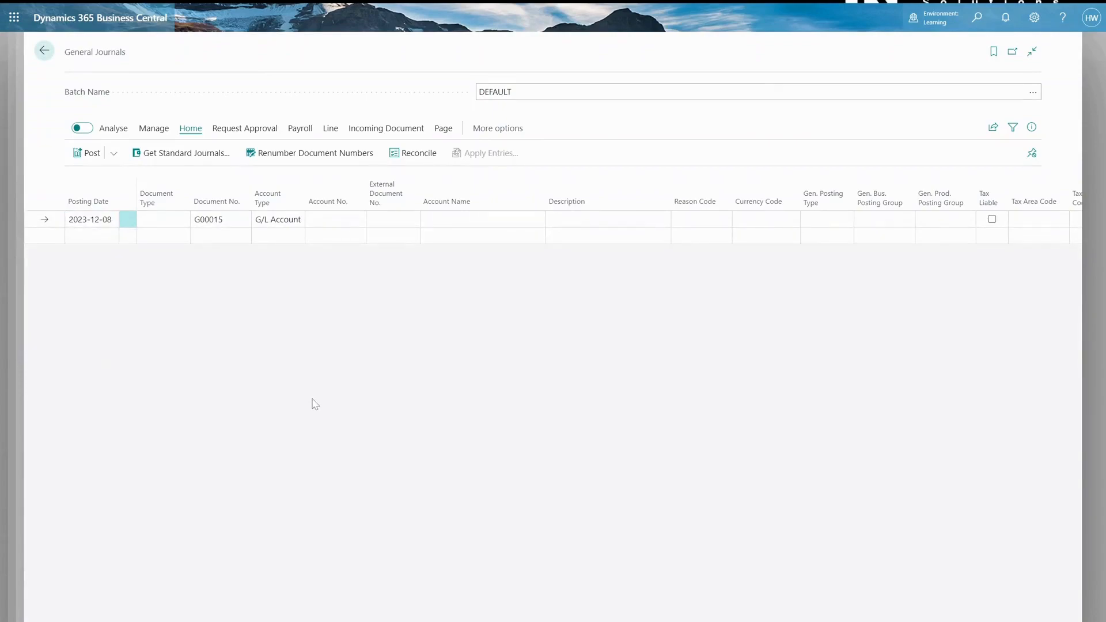
left_click(279, 222)
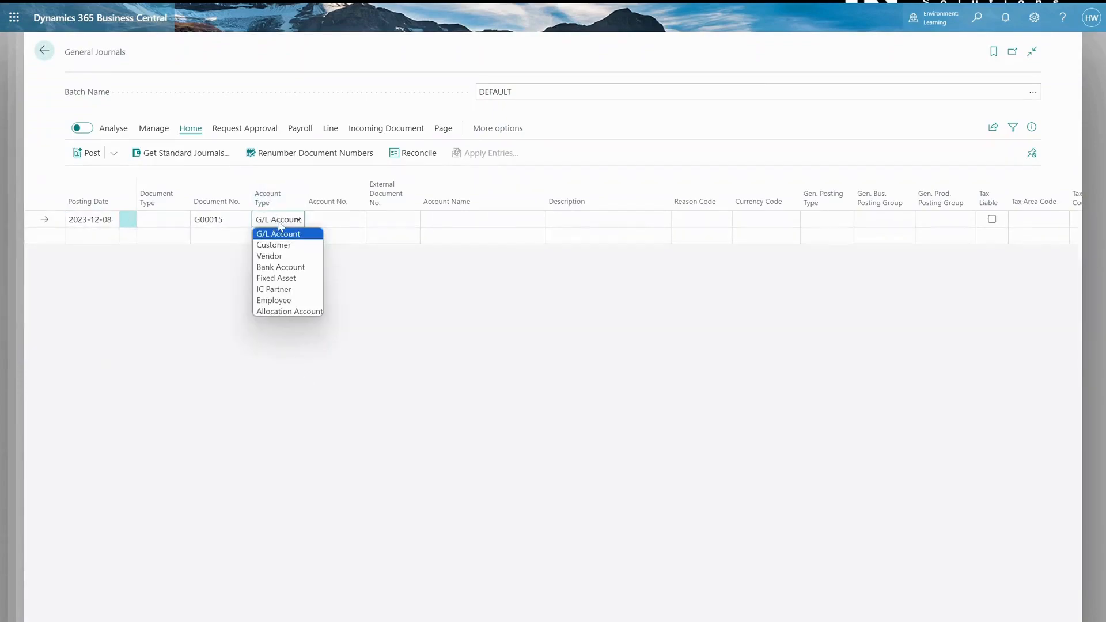
left_click(297, 267)
left_click(357, 219)
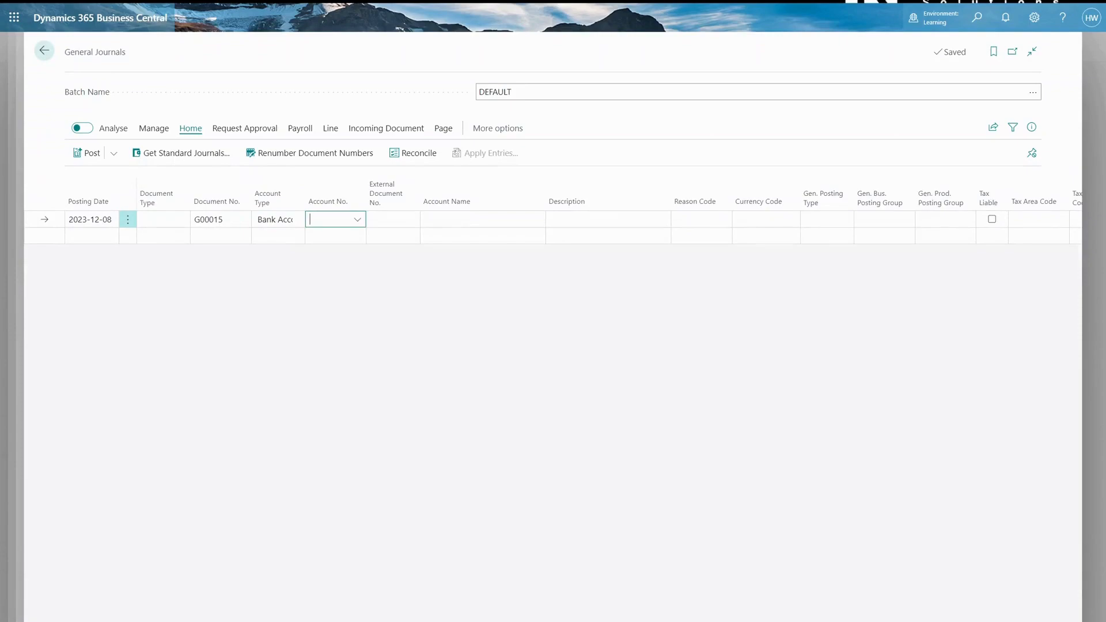
left_click(346, 272)
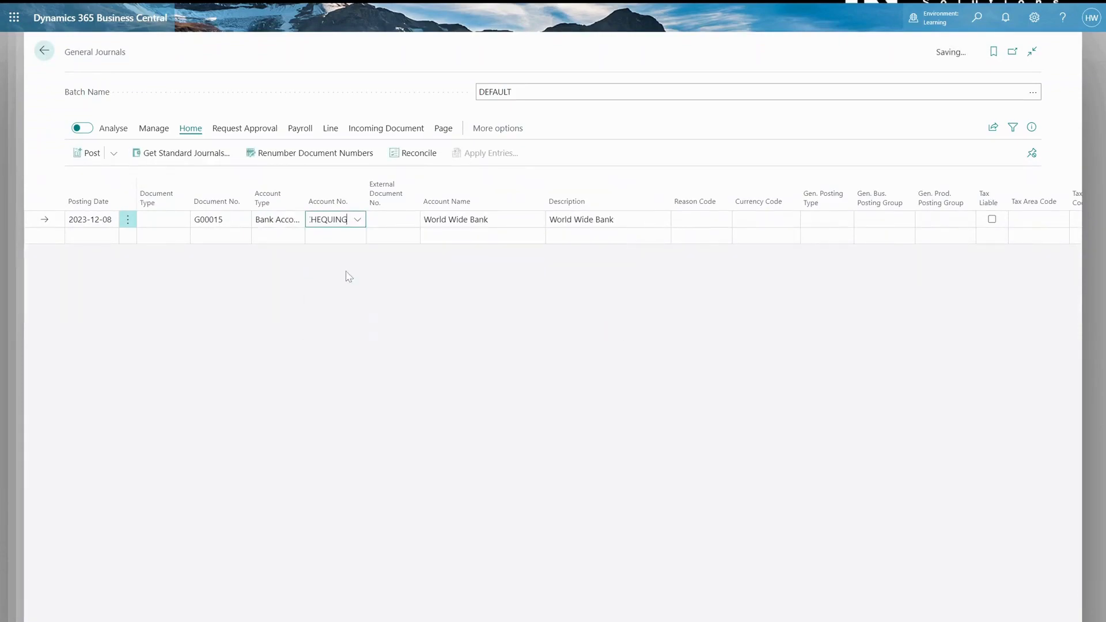
Set the journal line's balancing account type to Vendor and choose BC Vendor as the balancing account.
scroll(757, 393, "right", 10)
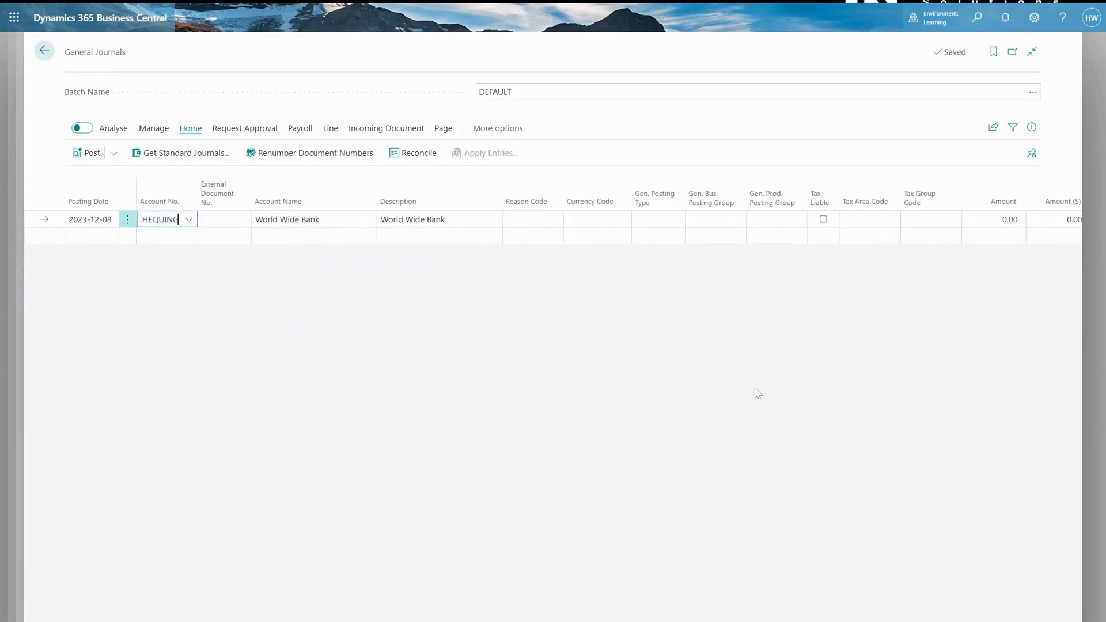
left_click(700, 220)
left_click(704, 221)
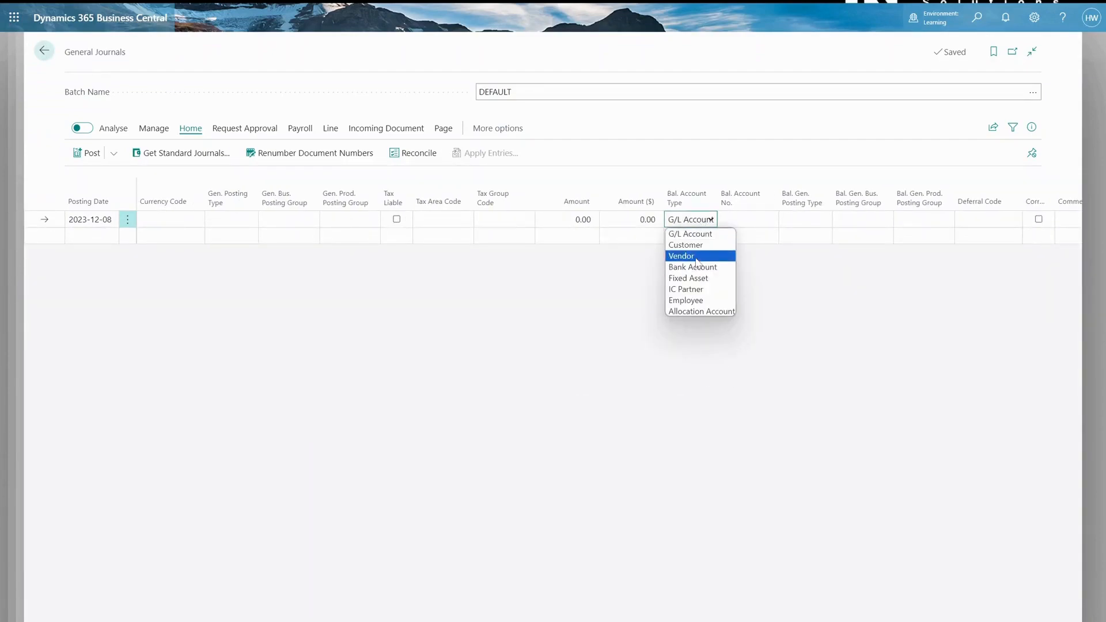
left_click(694, 256)
key("Tab")
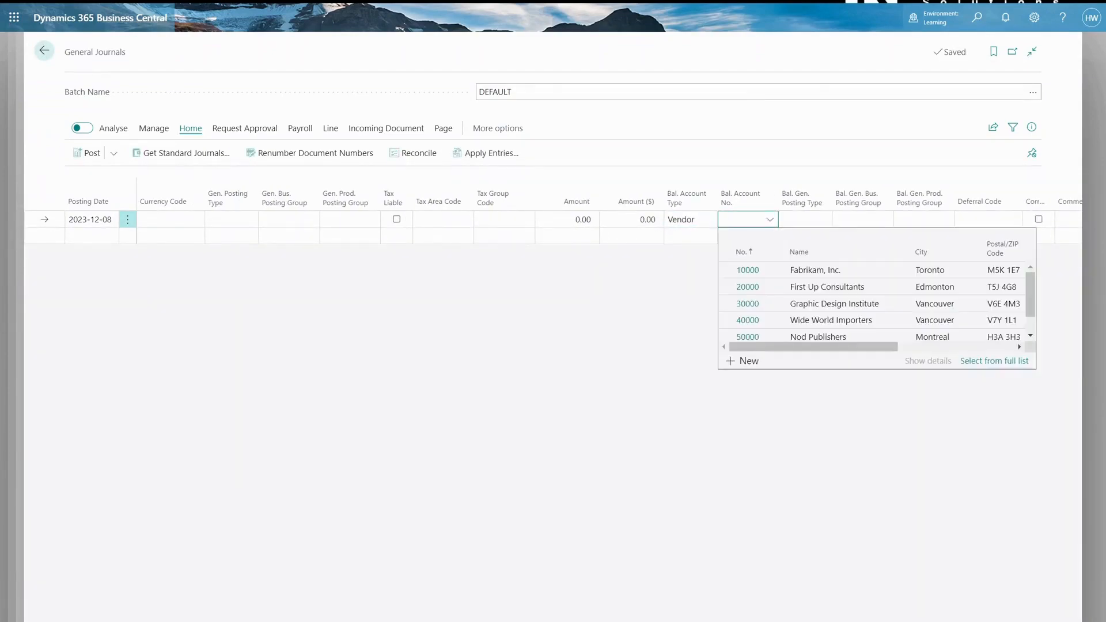
type("bc")
left_click(749, 270)
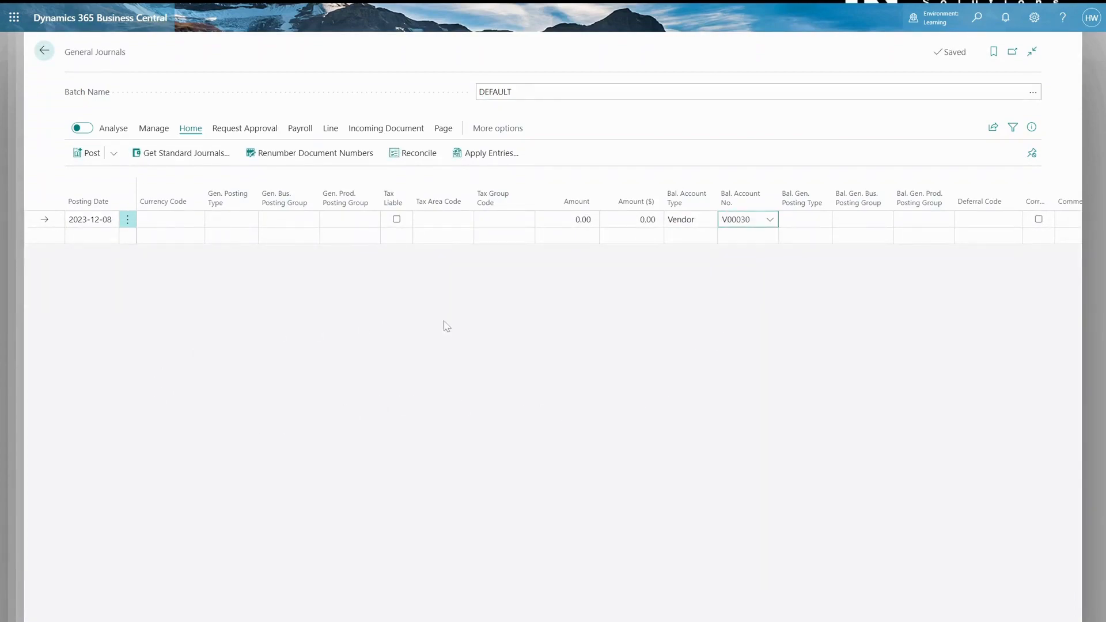
Apply the journal line to BC Vendor's payment 108244 by setting its Applies-to ID, and accept the application.
left_click(490, 156)
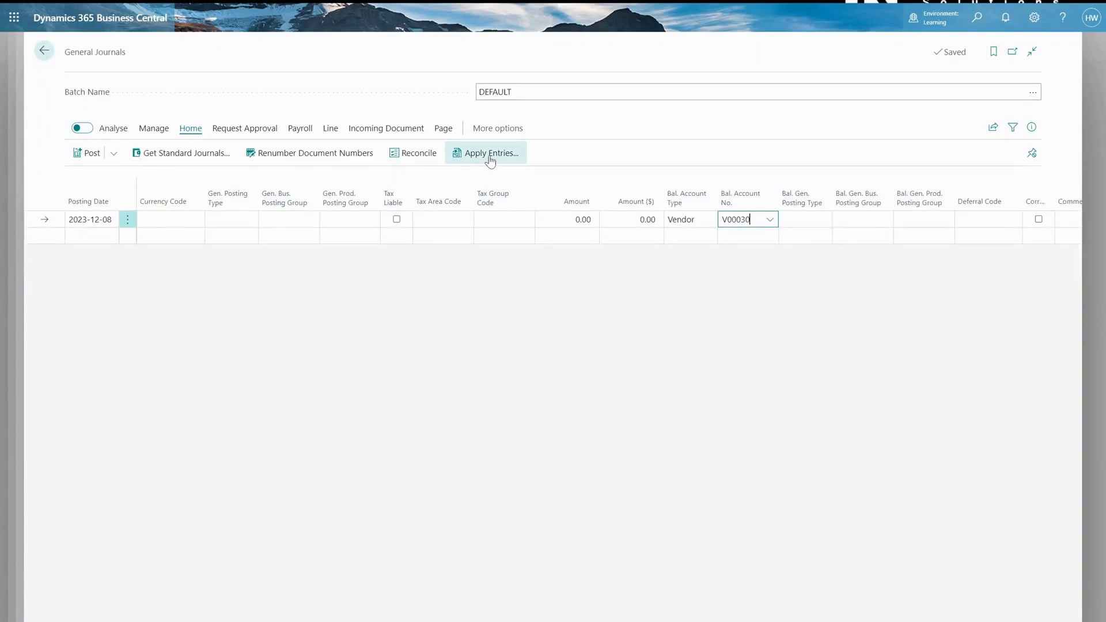
left_click(491, 153)
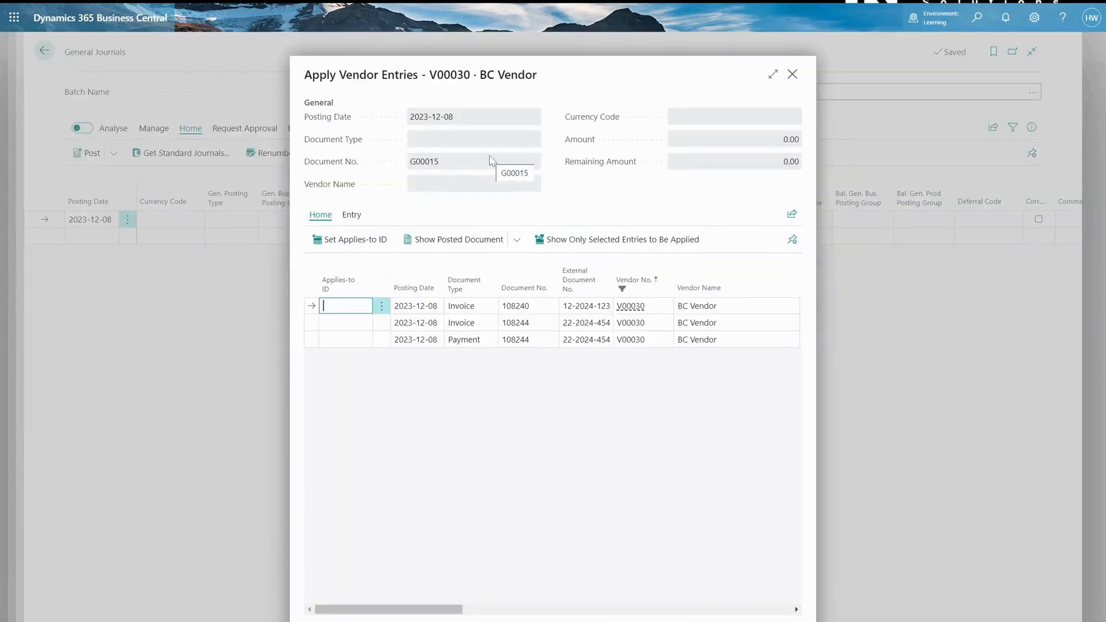
scroll(556, 399, "right", 3)
scroll(561, 399, "right", 5)
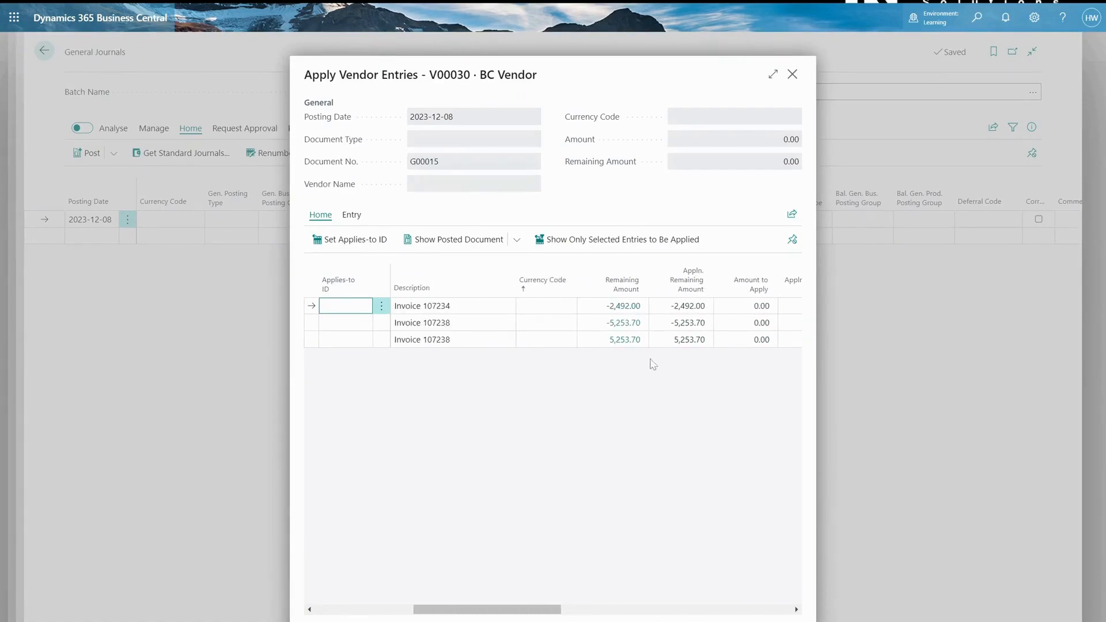
left_click(345, 344)
left_click(341, 248)
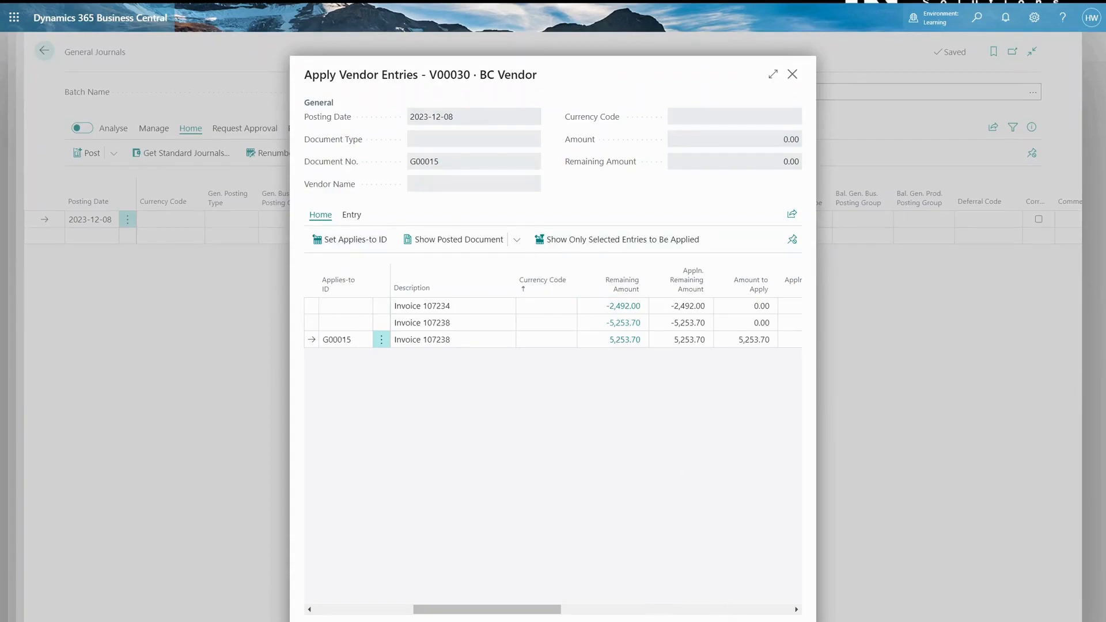
left_click(712, 621)
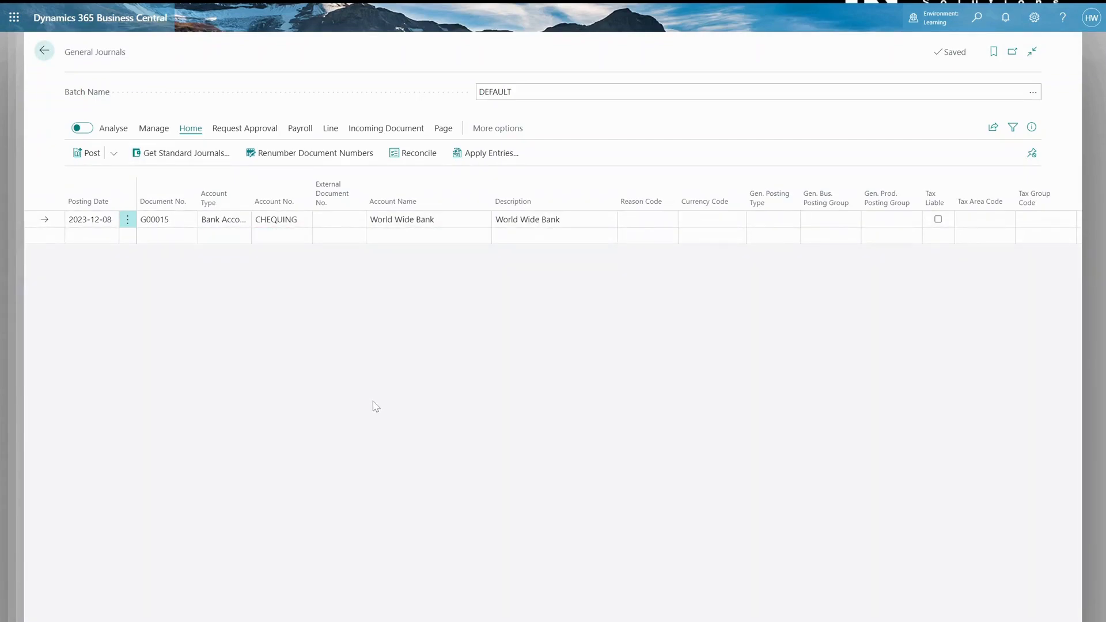
Check the journal line's applied vendor entries, post the line, and return to BC Vendor's ledger entries.
scroll(375, 407, "right", 8)
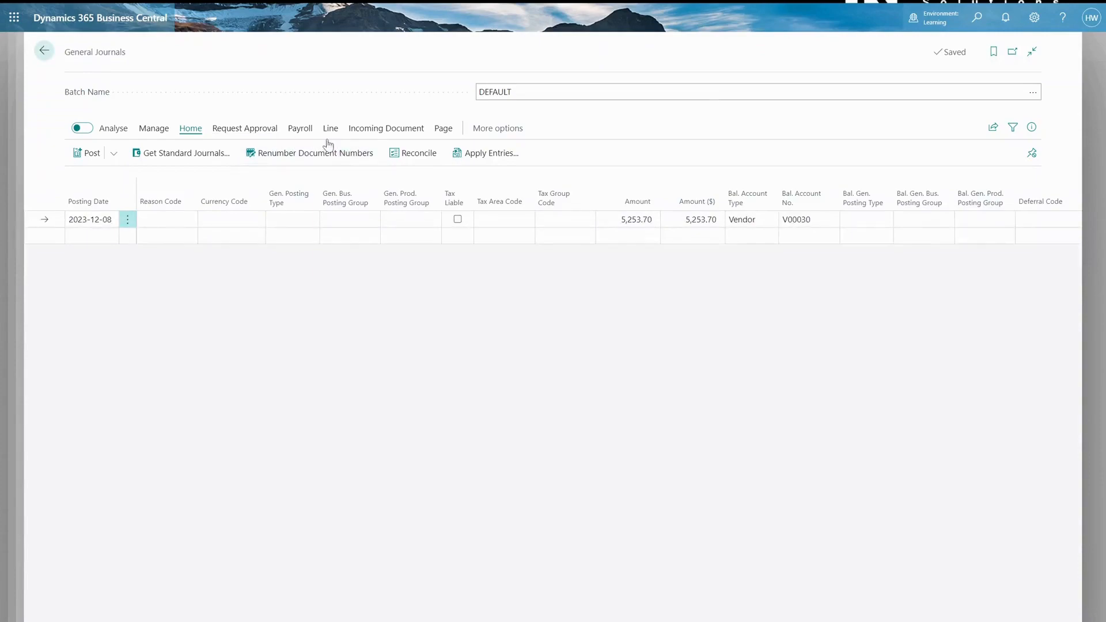
left_click(484, 155)
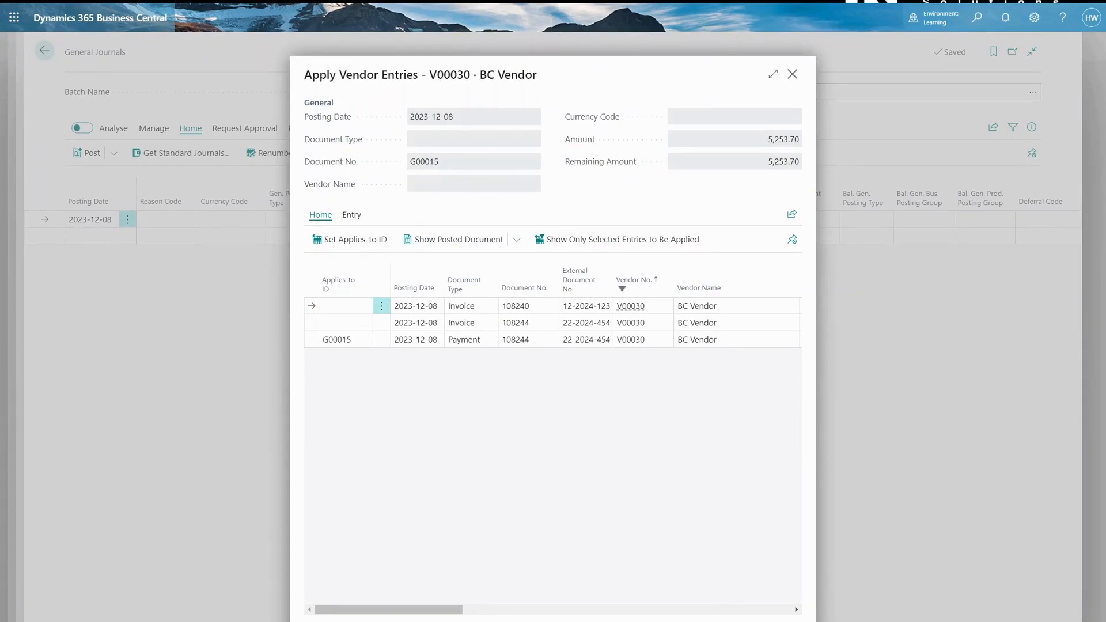
key("Escape")
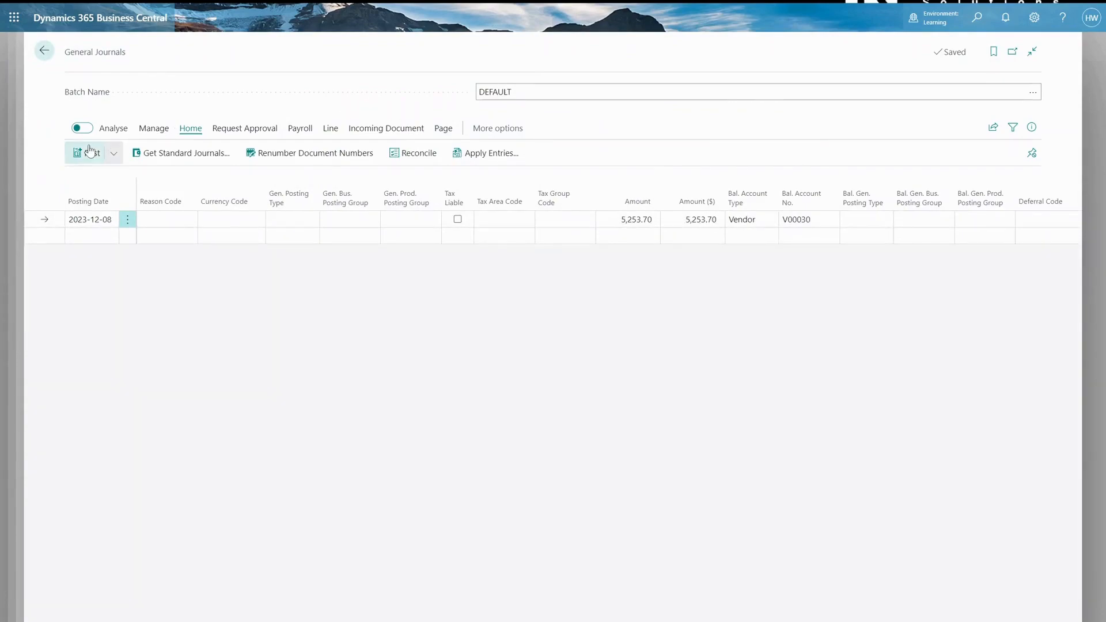
left_click(90, 152)
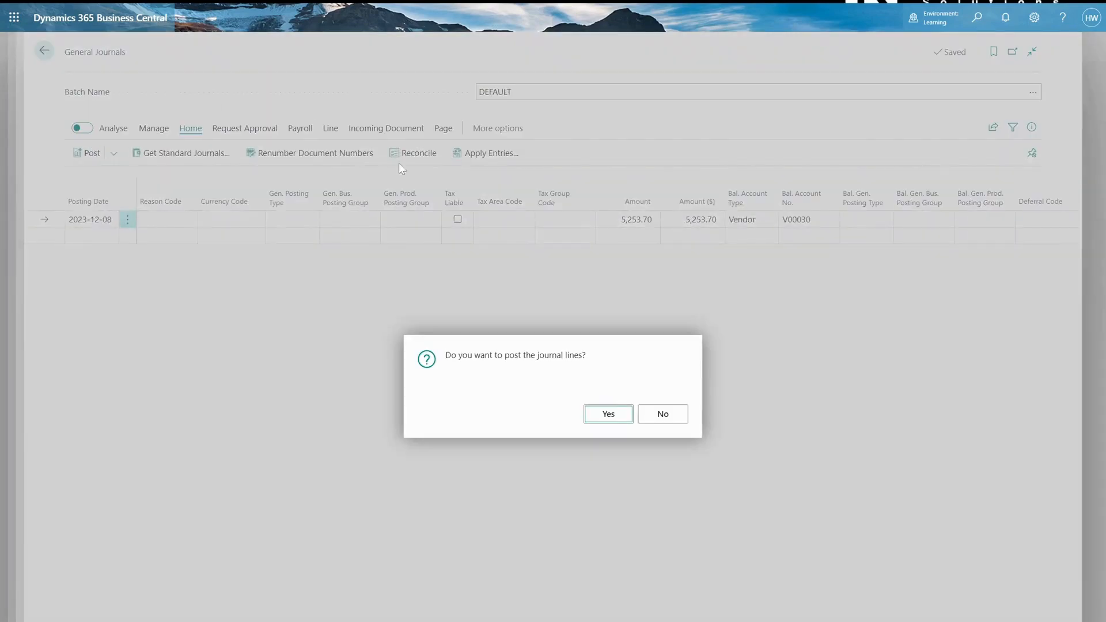
left_click(598, 415)
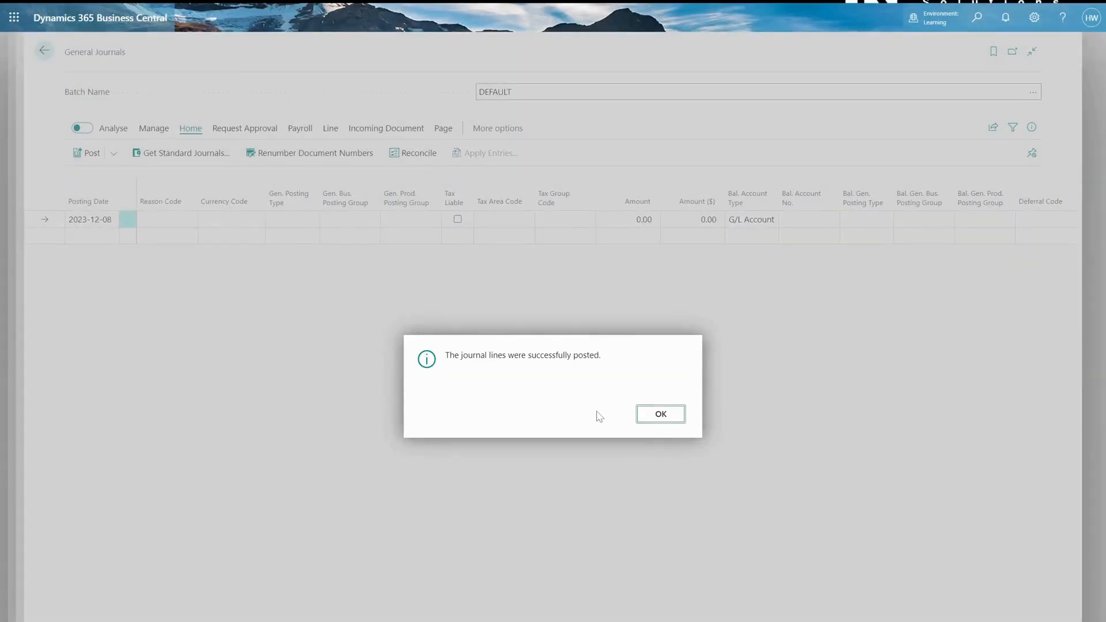
left_click(670, 415)
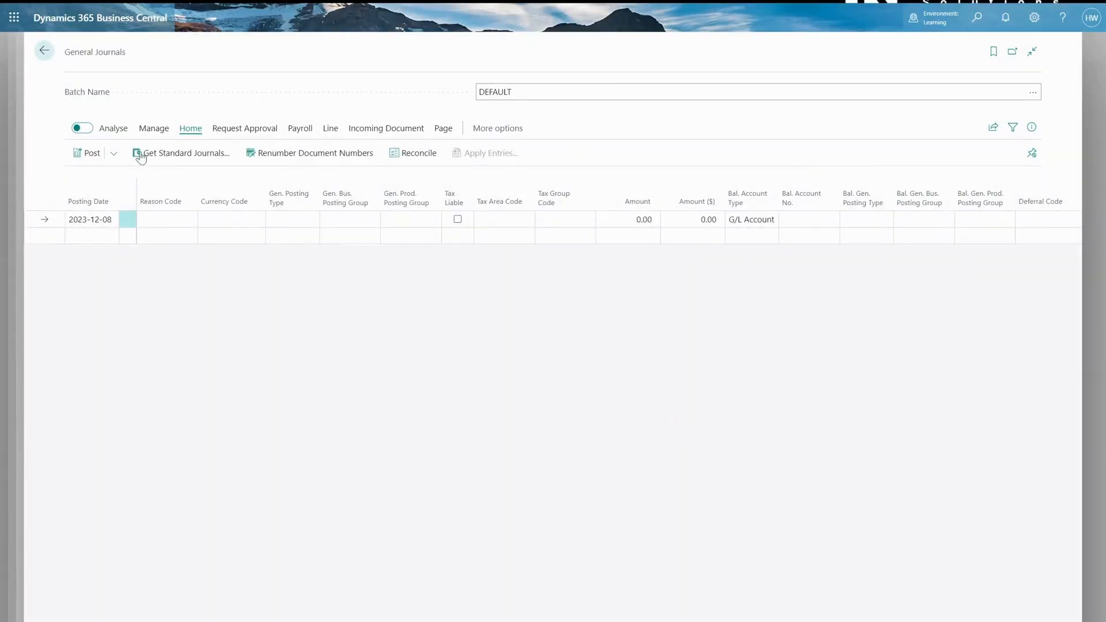
left_click(46, 53)
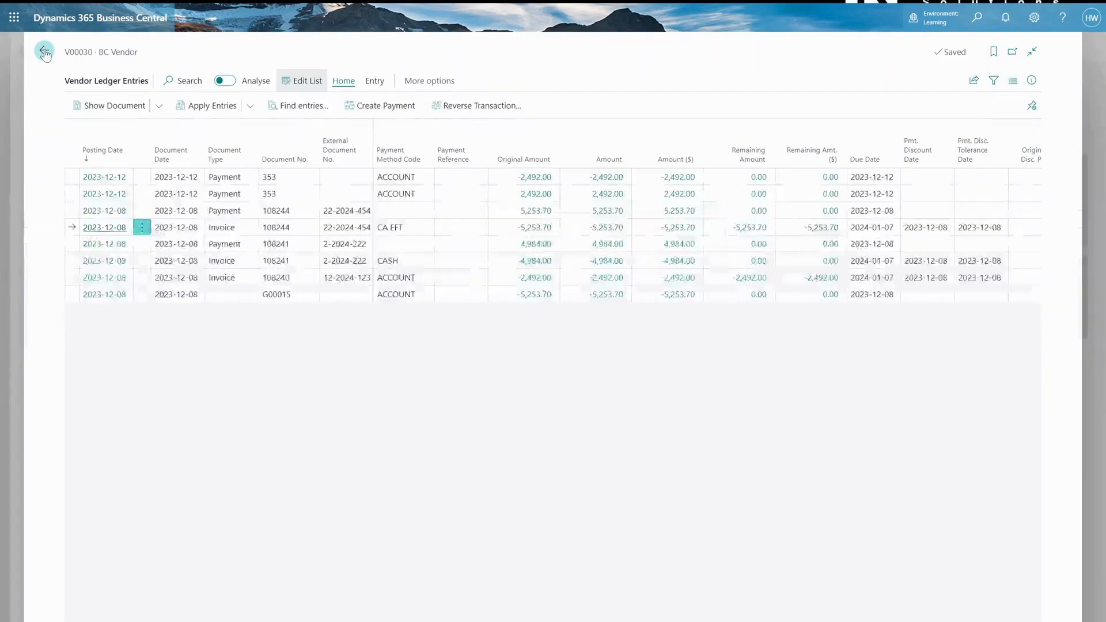